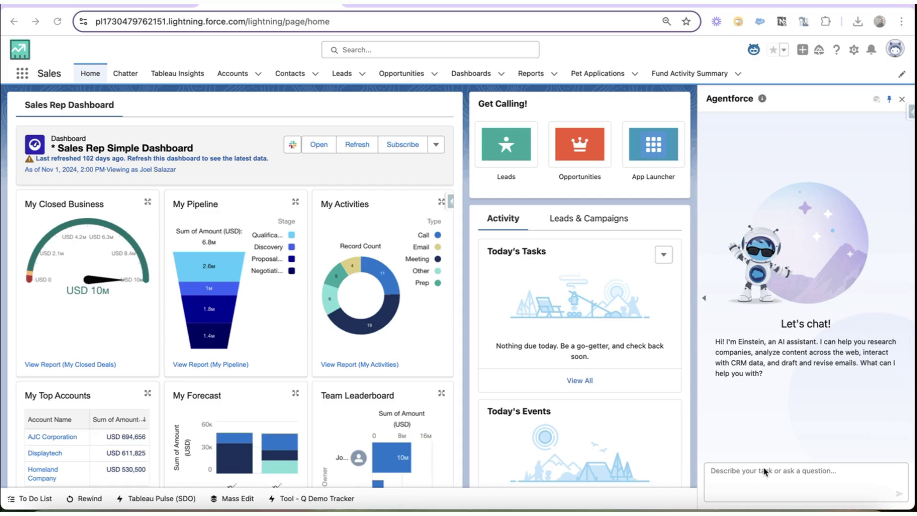
Send Agentforce the Brex research request and review the numbered list of matching Brex companies
click(764, 470)
text(Hi, can you please help me research Brex?)
key(Return)
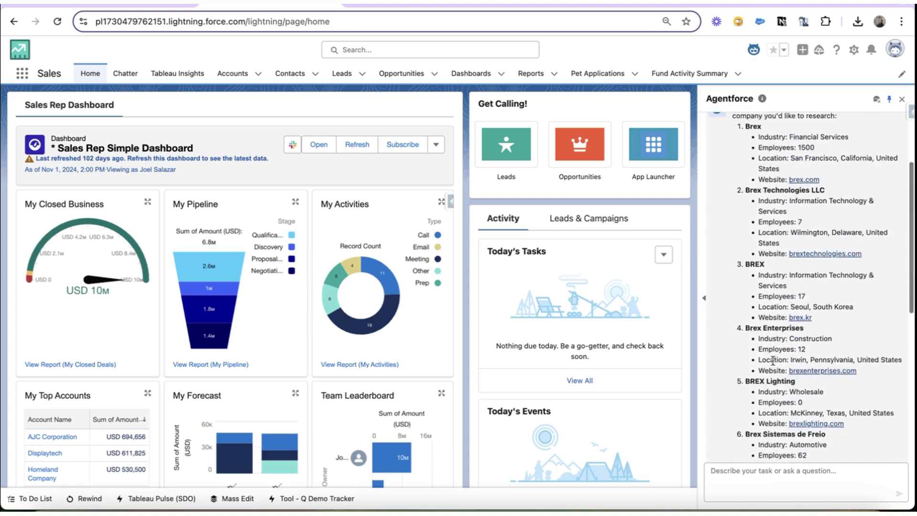
scroll(773, 361, down, 4)
scroll(773, 361, up, 3)
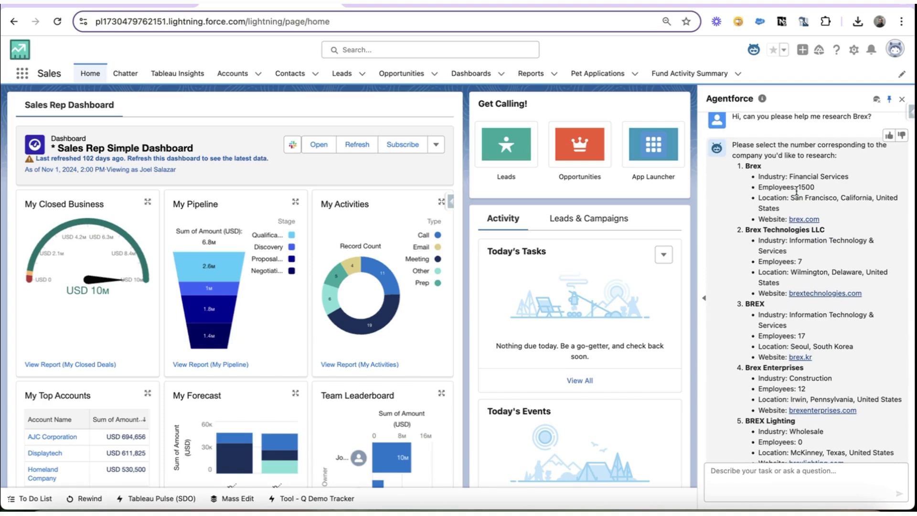
scroll(774, 310, down, 1)
Pick option 1, the San Francisco Brex, request funding history and tech stack, and widen the chat panel
text(let's use the first one. i'd love to know their funding history and tech stack.)
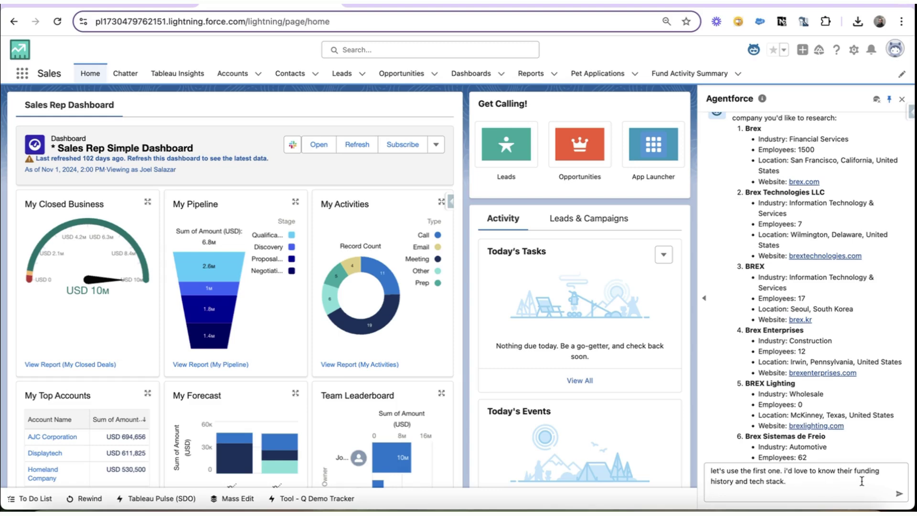
key(Return)
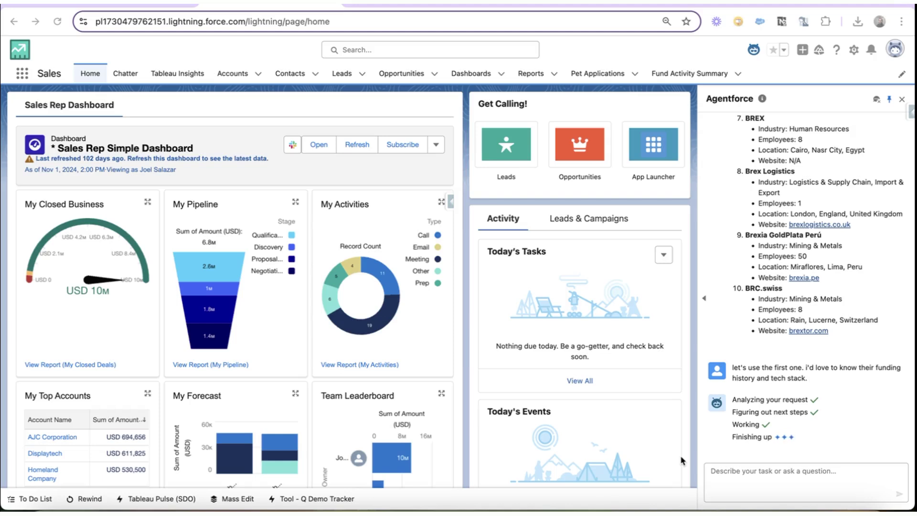
click(704, 298)
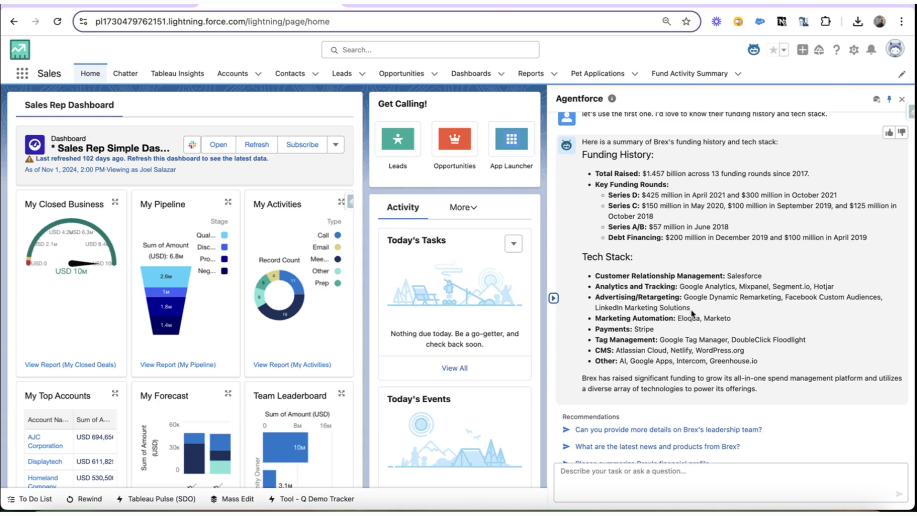
Ask Agentforce for Brex's team structure, key contacts and roles to target for Salesforce consulting, then review the reply
scroll(700, 417, down, 1)
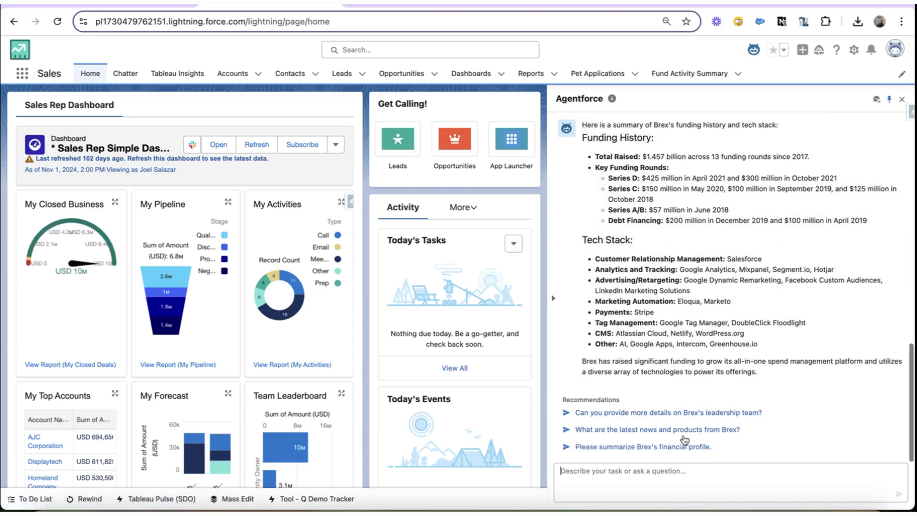
click(644, 477)
text(Please review their team structure and guide me on who I can target to promote Salesforce consulting services.)
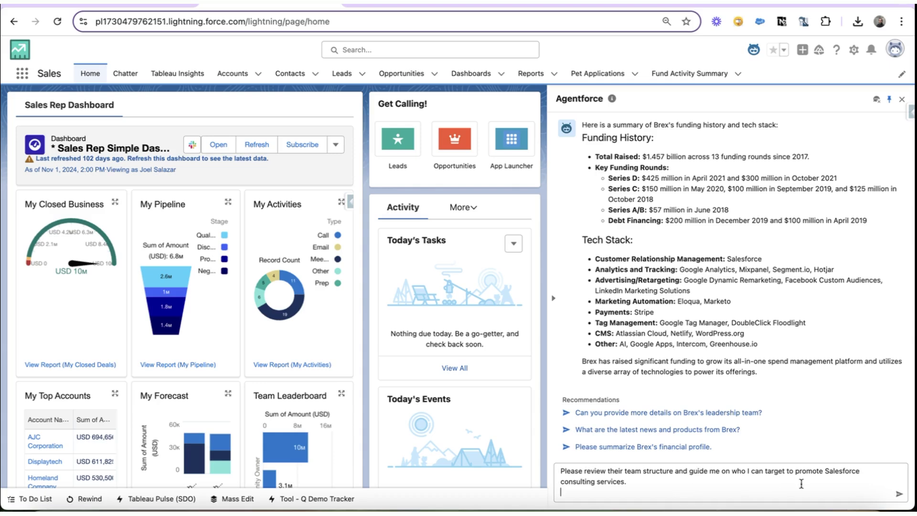
key(Return)
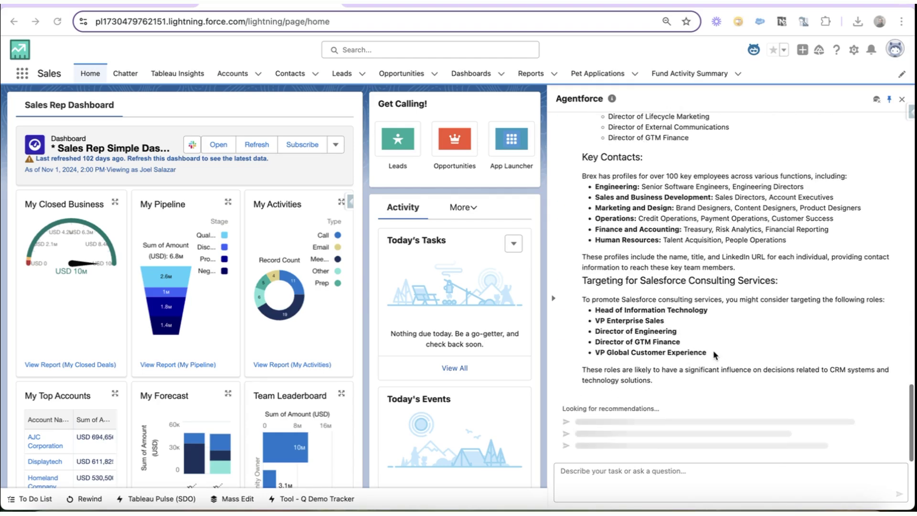
scroll(715, 355, up, 8)
scroll(715, 354, down, 3)
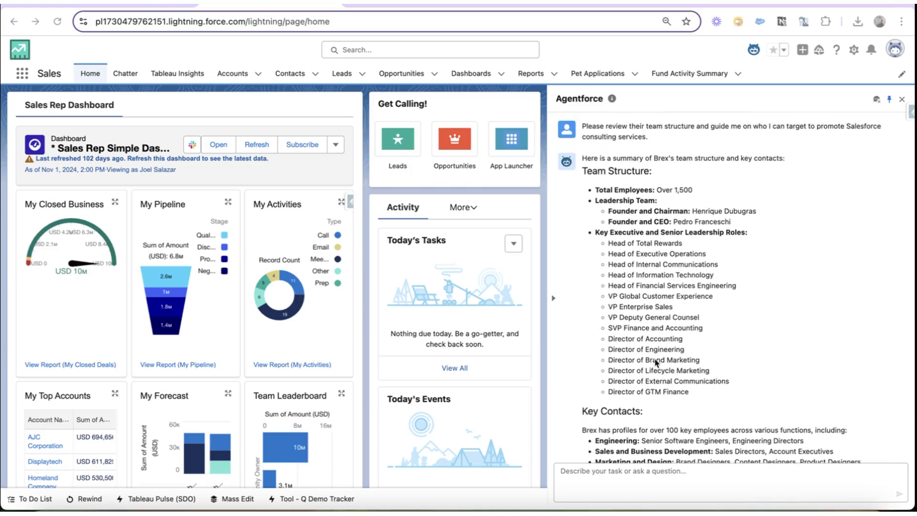
scroll(706, 283, down, 5)
scroll(705, 283, down, 4)
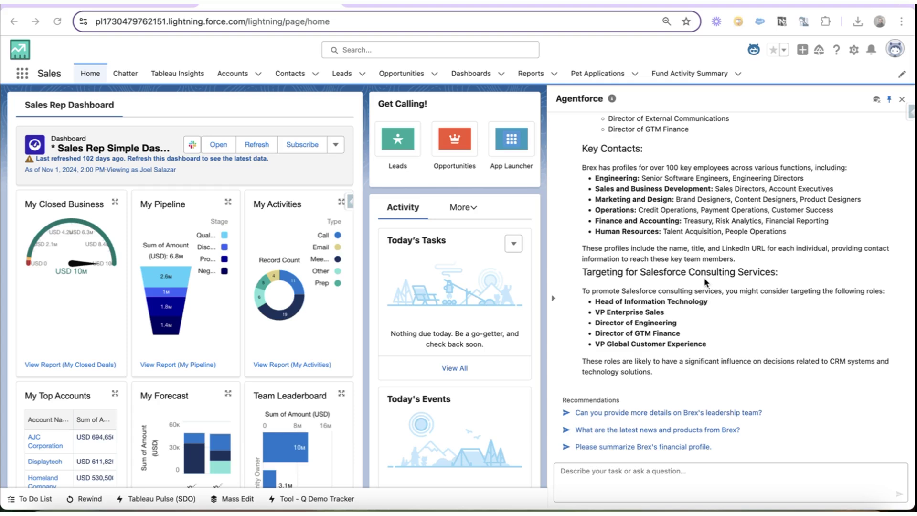
Request Brex product research and a Plative outreach email to their VP of Global Customer Experience
click(634, 470)
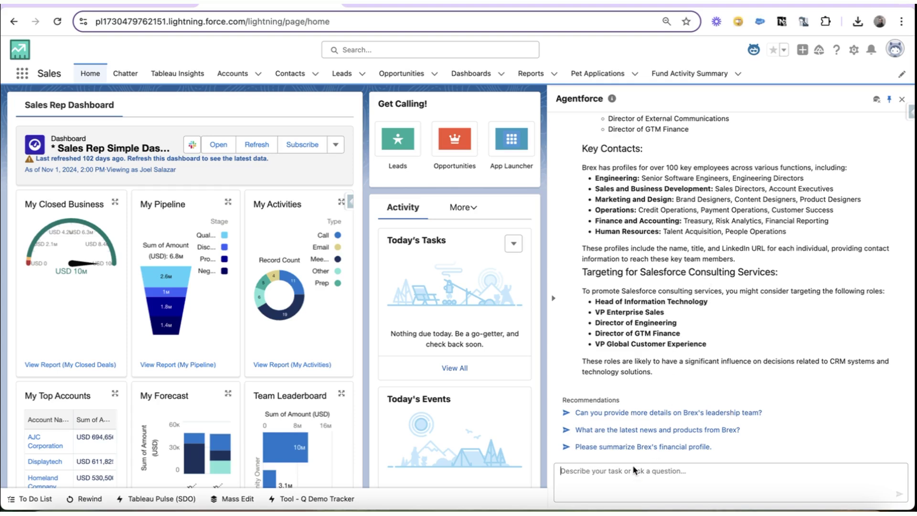
text(Can you please do some more in depth web research into Brex's products and services and how Plative may help enhance their Salesforce experience. And then please help me craft an email to the VP of Global Customer Experience to promote our services.)
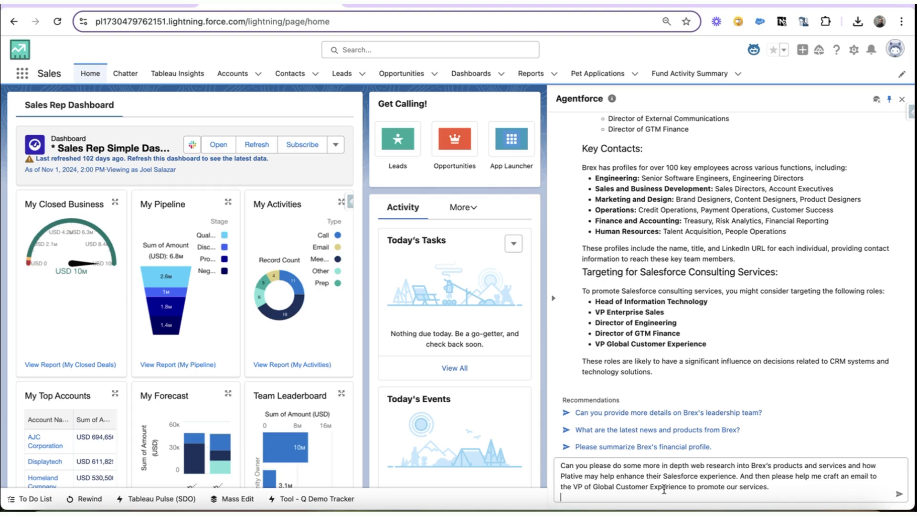
key(Return)
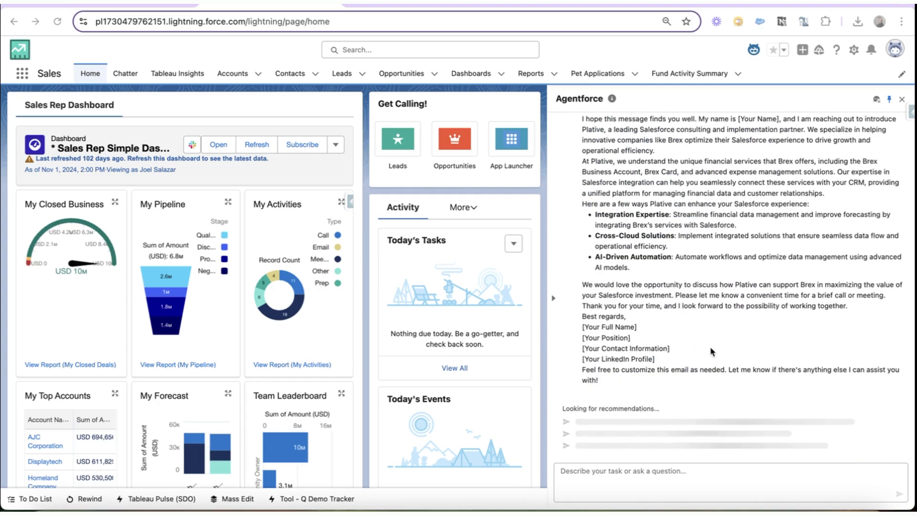
scroll(710, 352, up, 20)
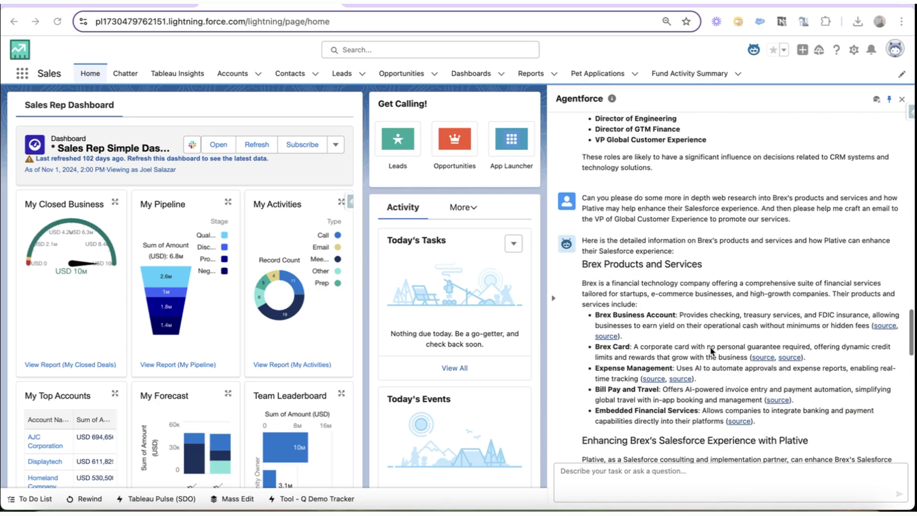
scroll(711, 352, down, 2)
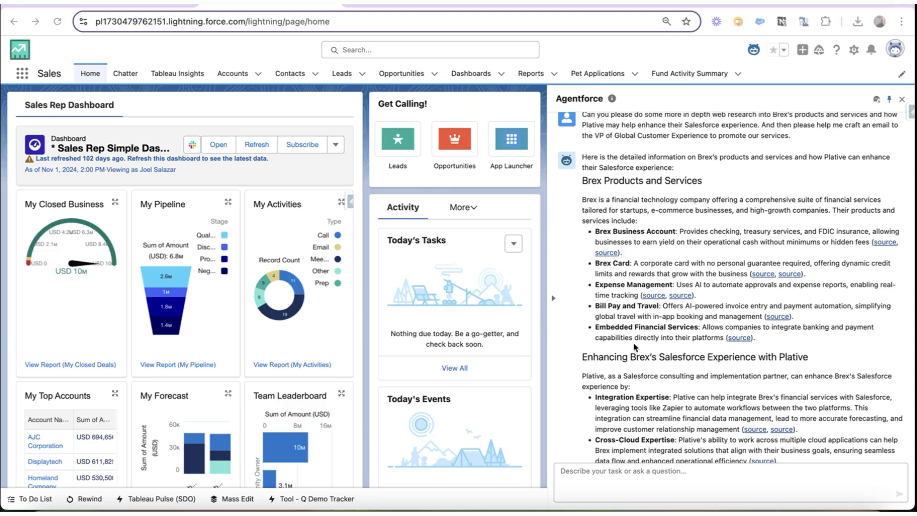
scroll(636, 238, down, 3)
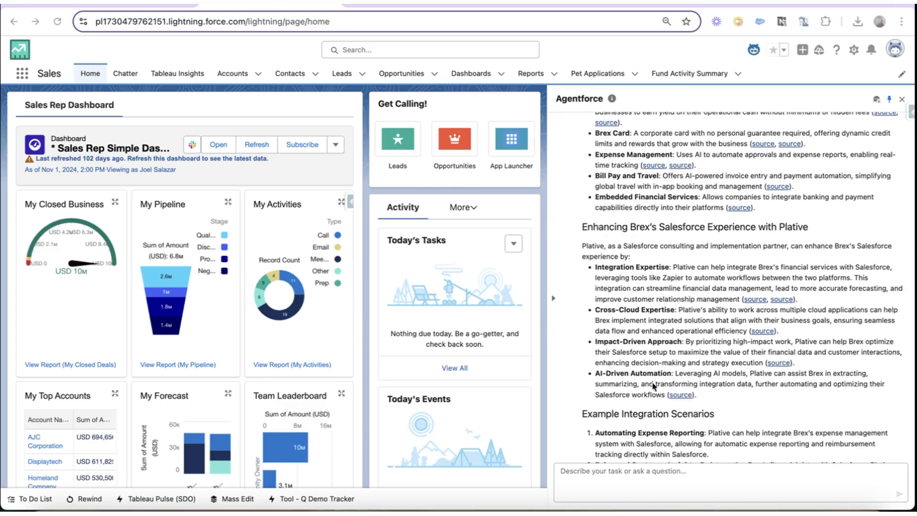
scroll(603, 264, down, 5)
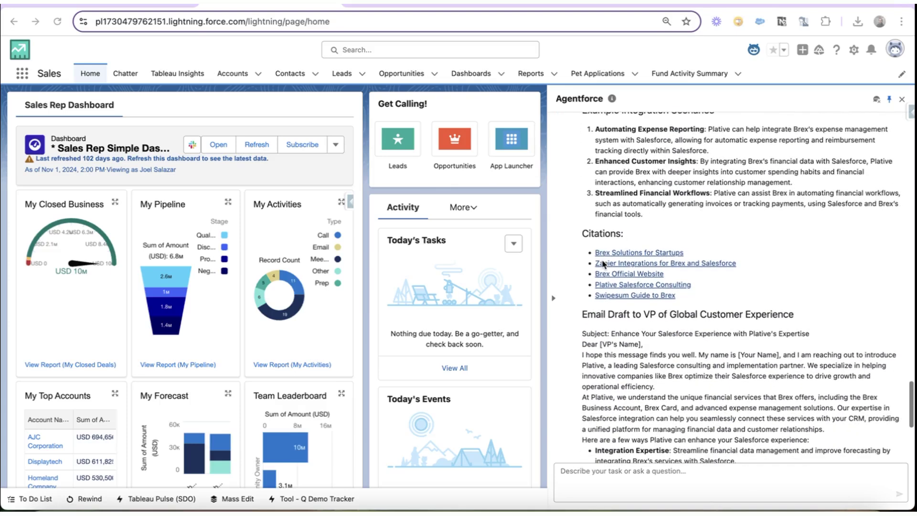
scroll(602, 263, up, 7)
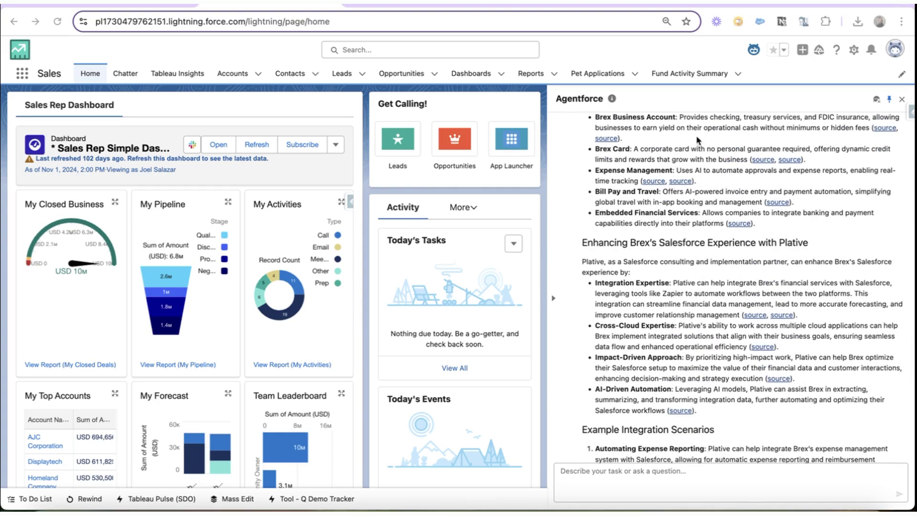
scroll(807, 235, up, 2)
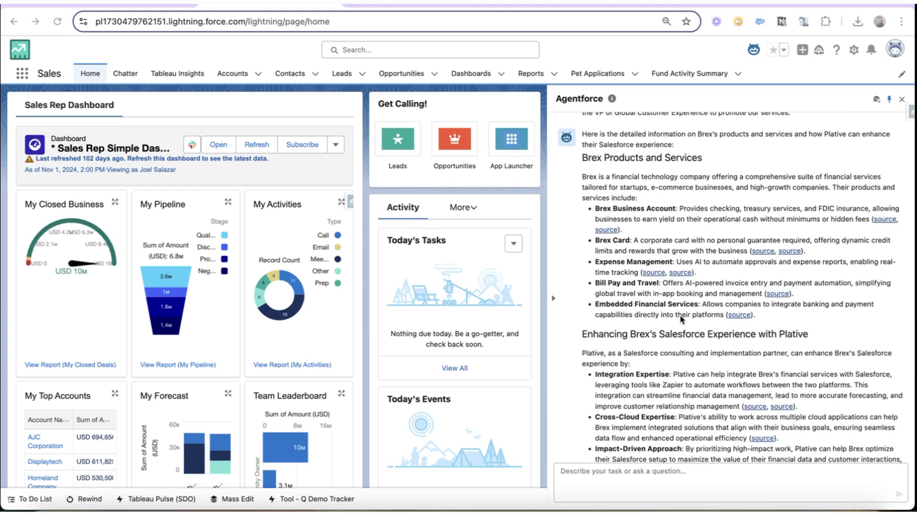
scroll(680, 314, down, 3)
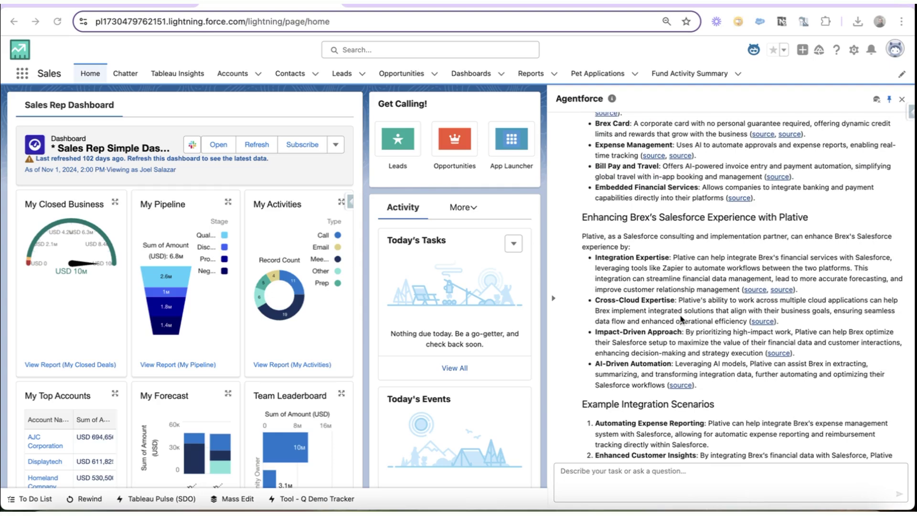
scroll(680, 330, down, 3)
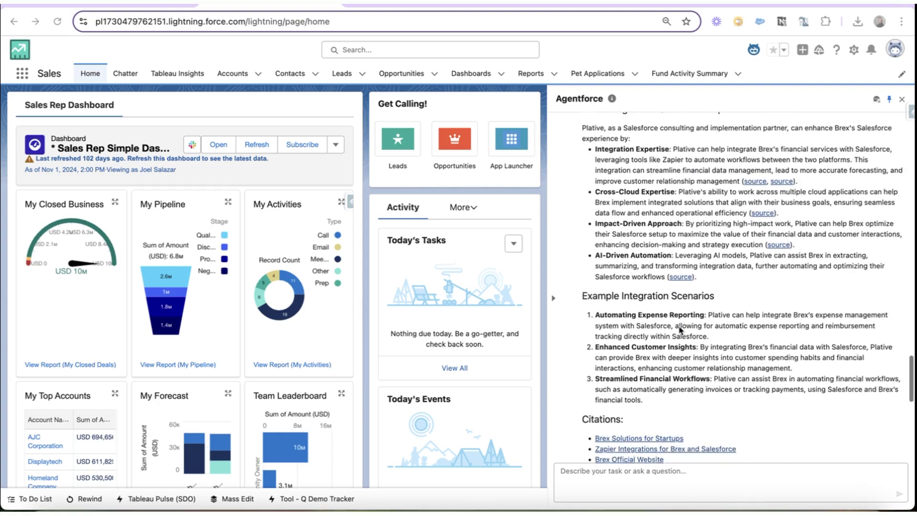
scroll(680, 330, down, 6)
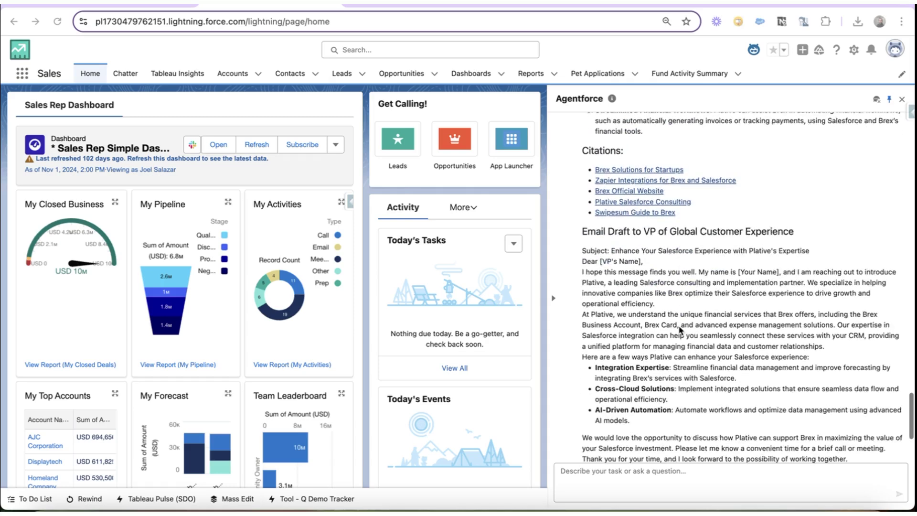
scroll(680, 329, down, 3)
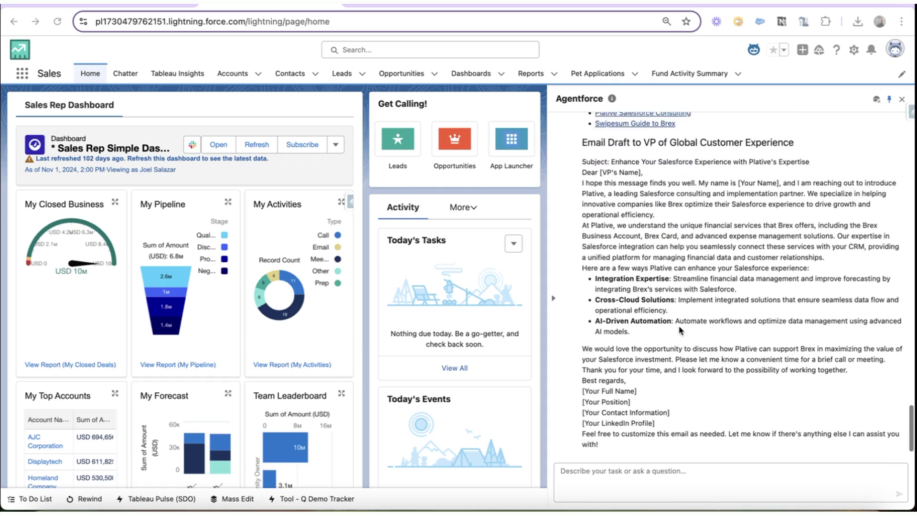
scroll(797, 147, down, 2)
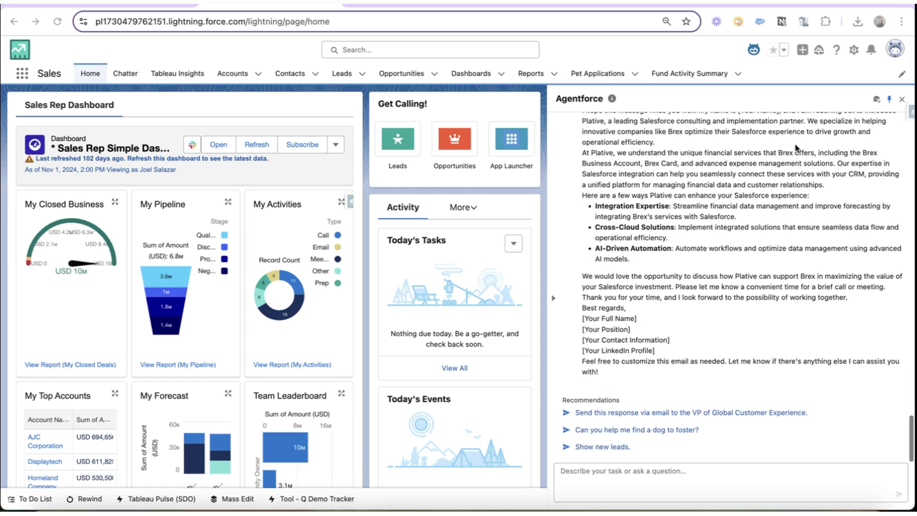
Send the follow-up 'now make this email a bit crisper and more to the point.'
click(617, 472)
text(now make this email a bit crisper and more to the point.)
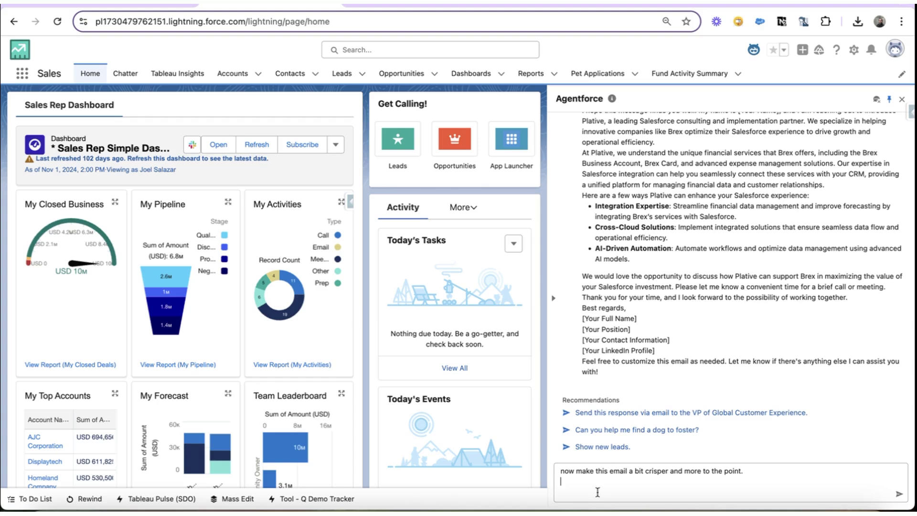
click(744, 473)
key(Return)
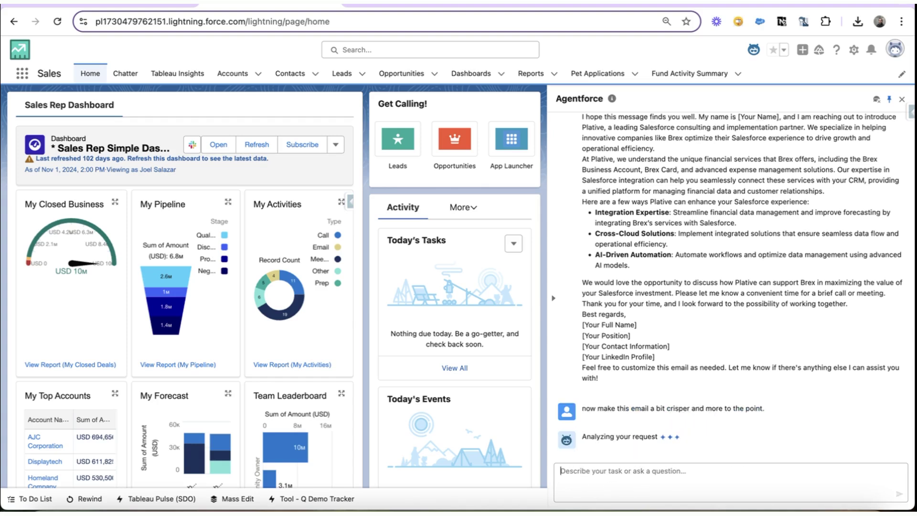